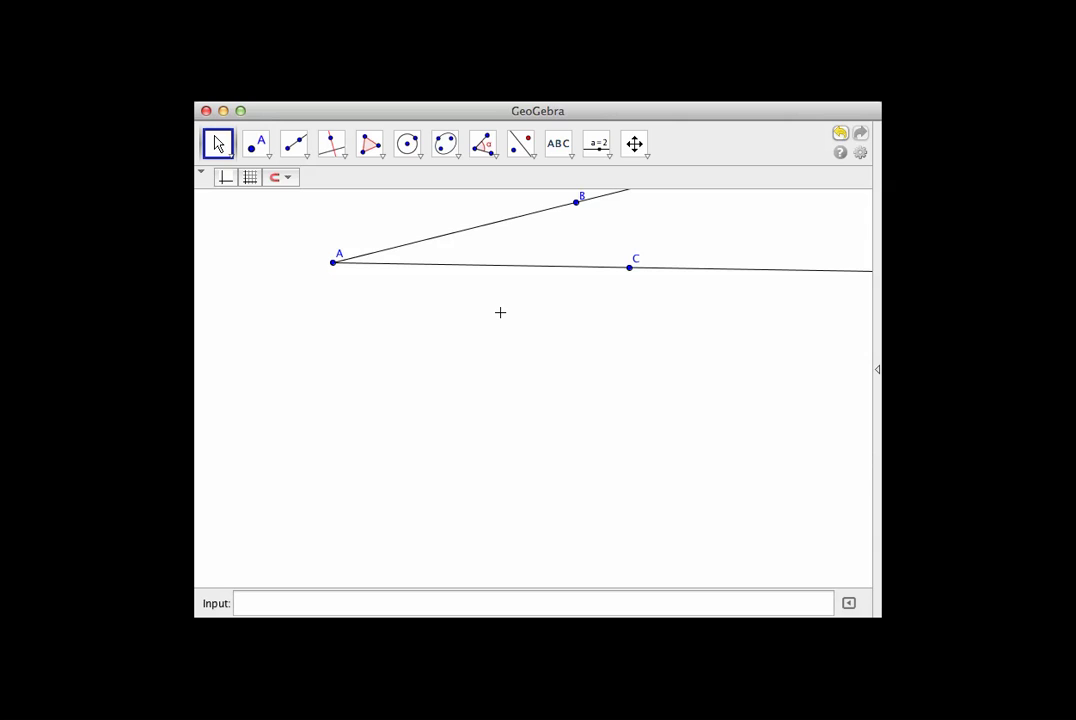
- Draw ray DE from a new point D below A through a new point E
left_click(295, 148)
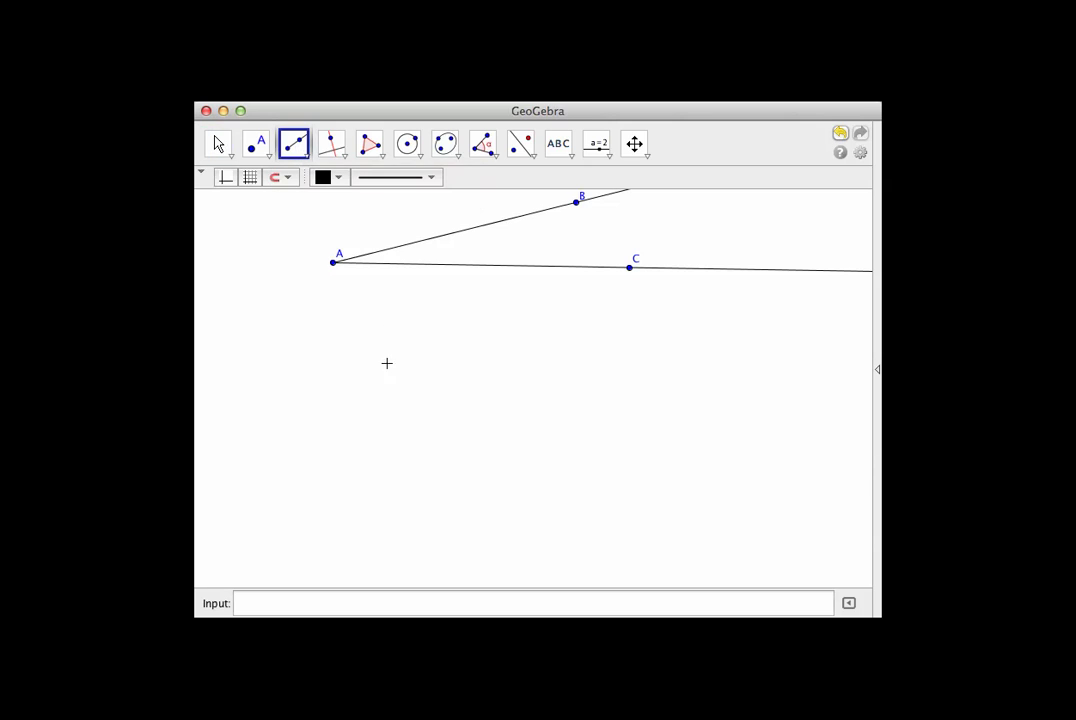
left_click(338, 435)
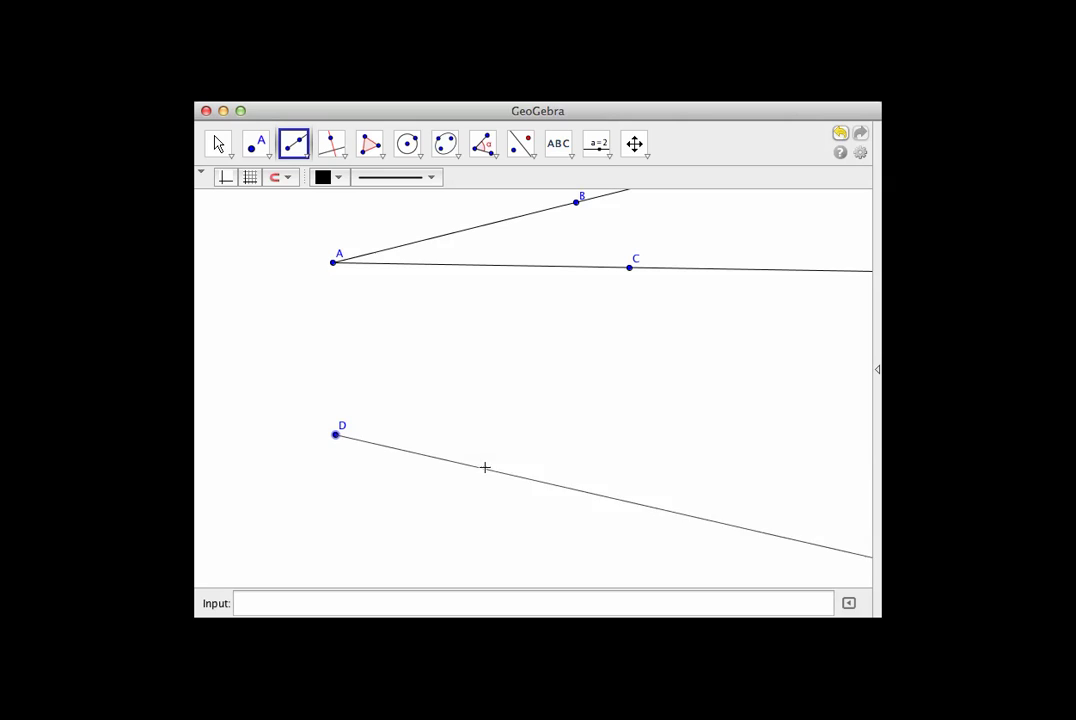
left_click(588, 421)
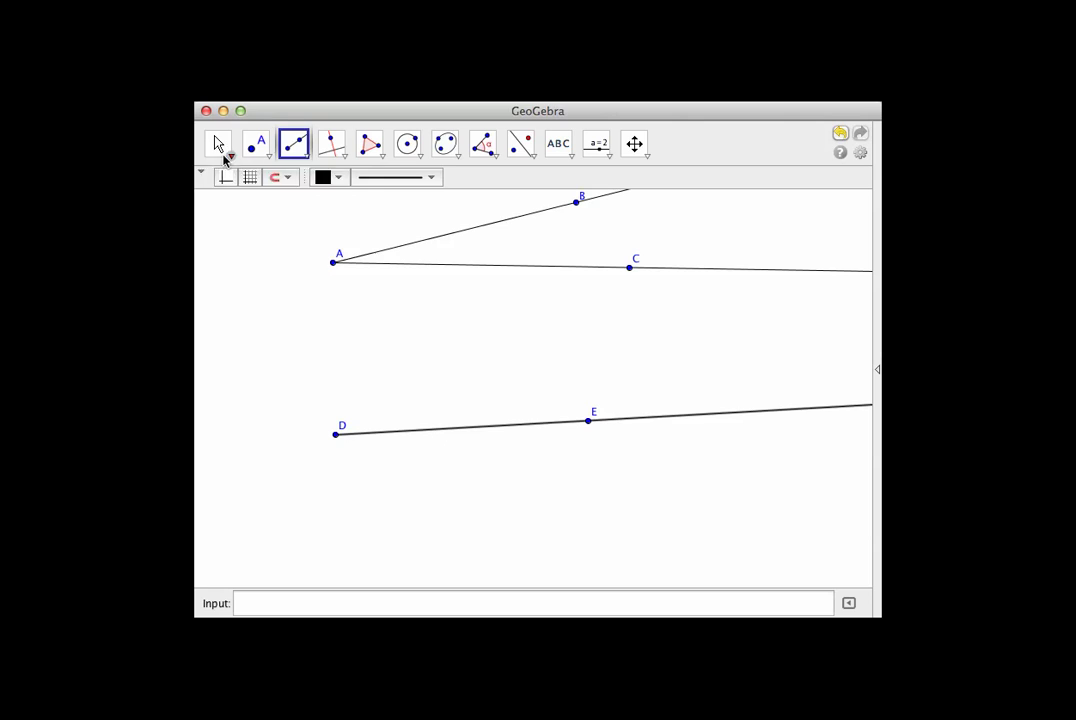
- Place point F on ray AB
left_click(218, 145)
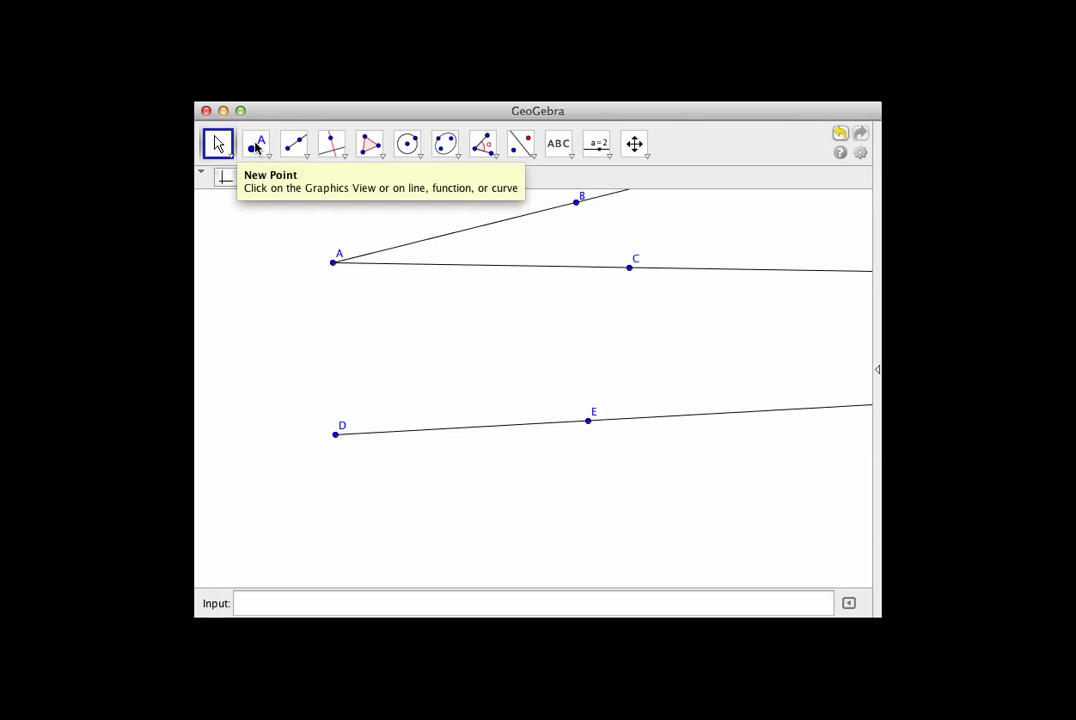
left_click(255, 145)
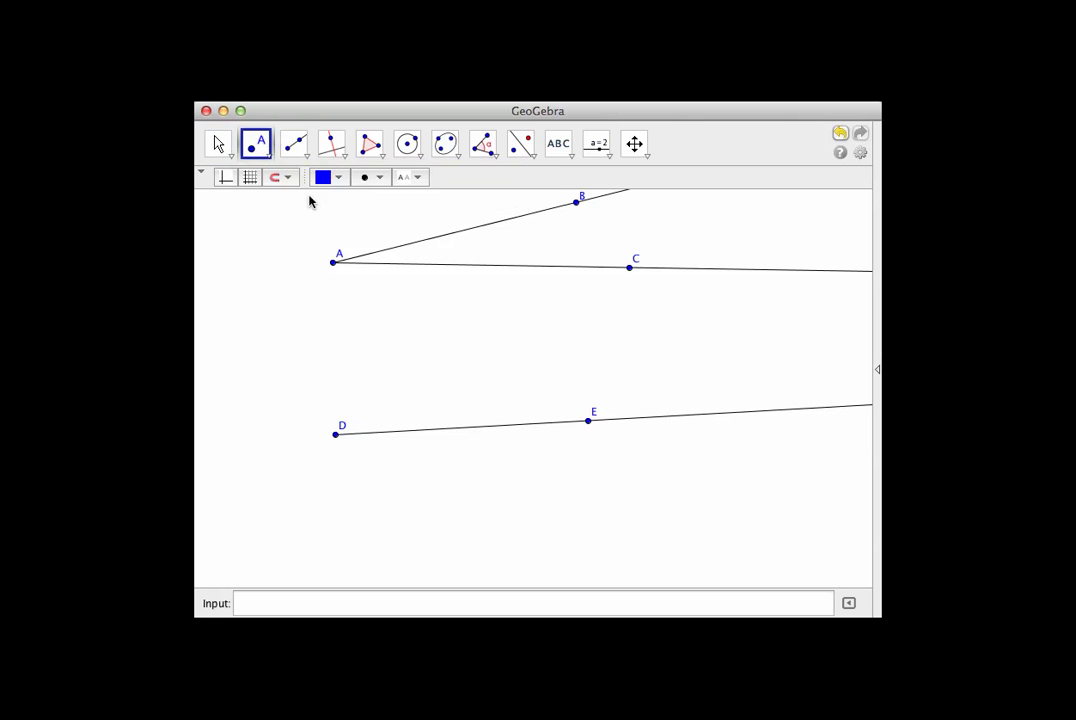
left_click(457, 232)
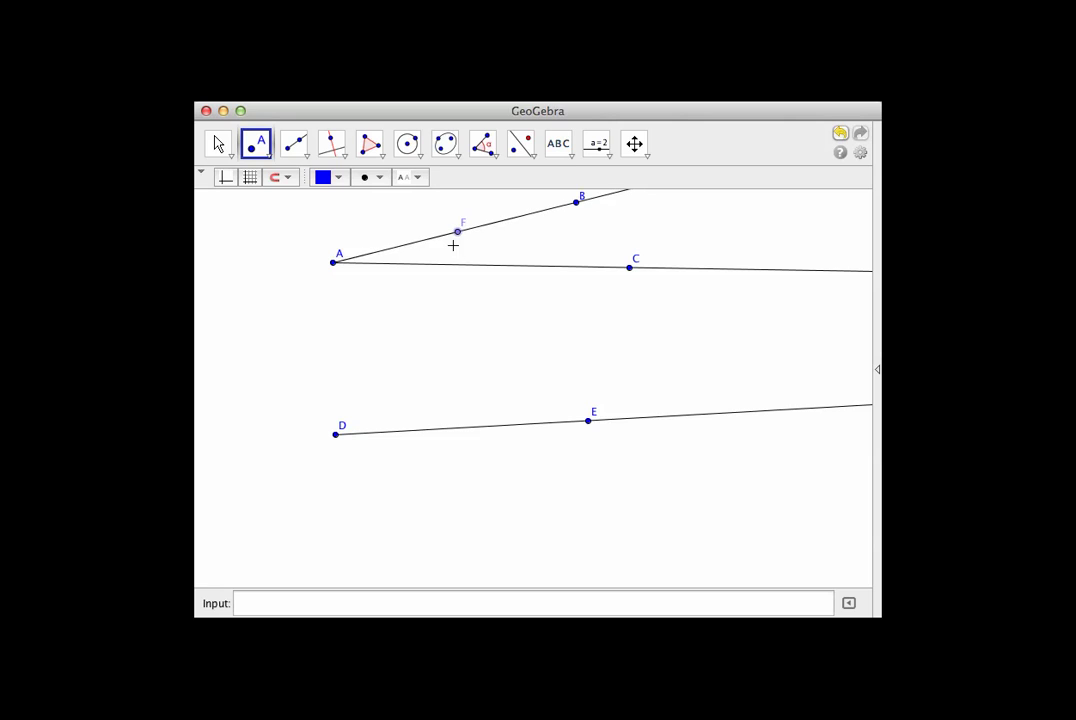
- Draw a circle centred at A through F, then drag F along AB to test it
left_click(410, 146)
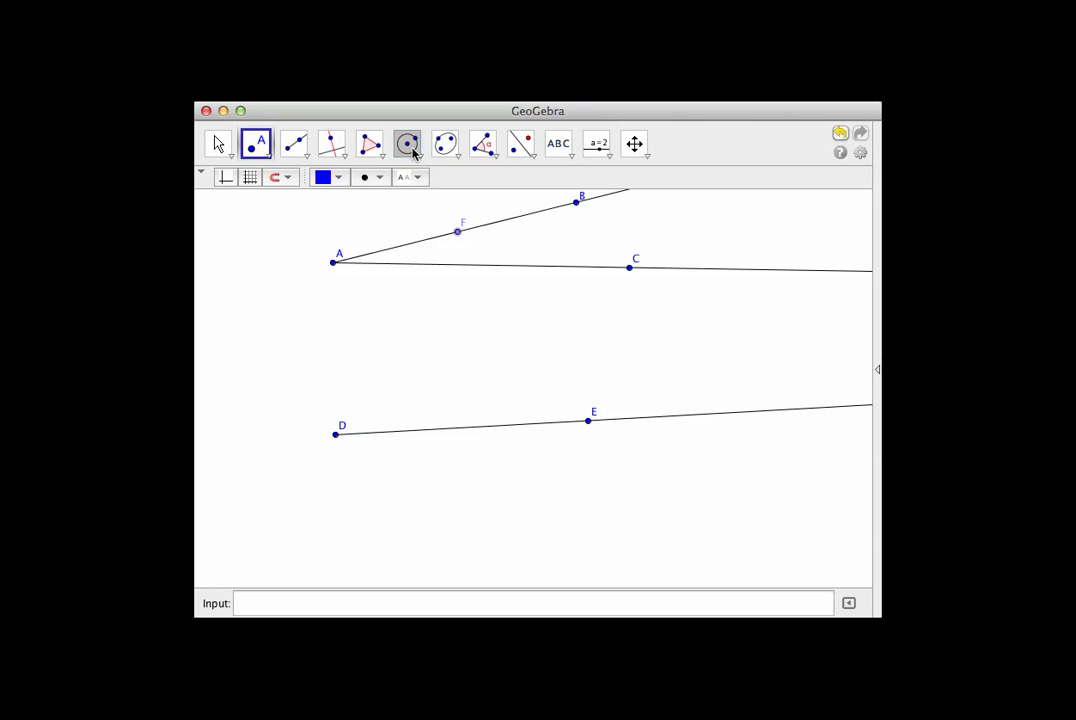
left_click(334, 264)
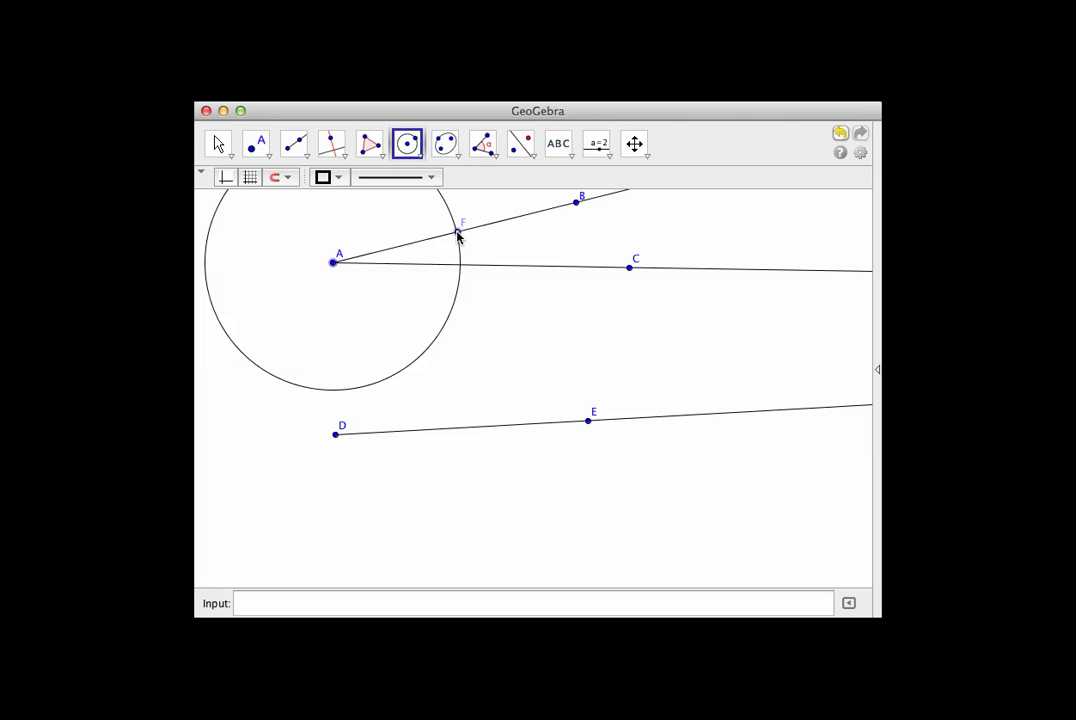
left_click(458, 233)
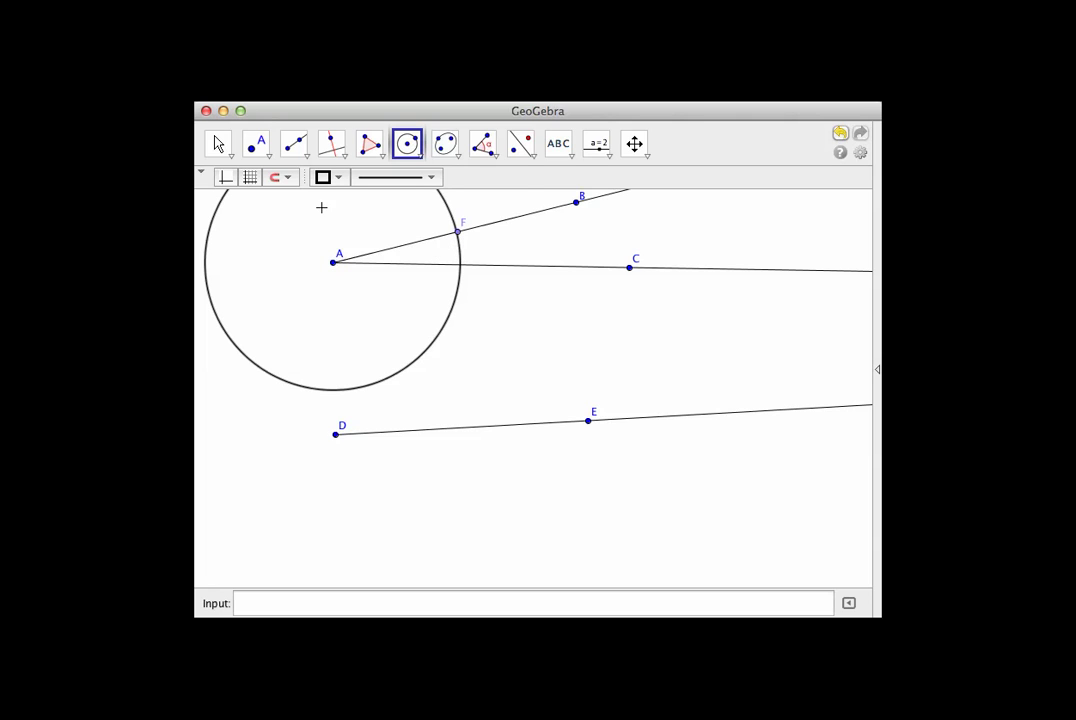
left_click(221, 145)
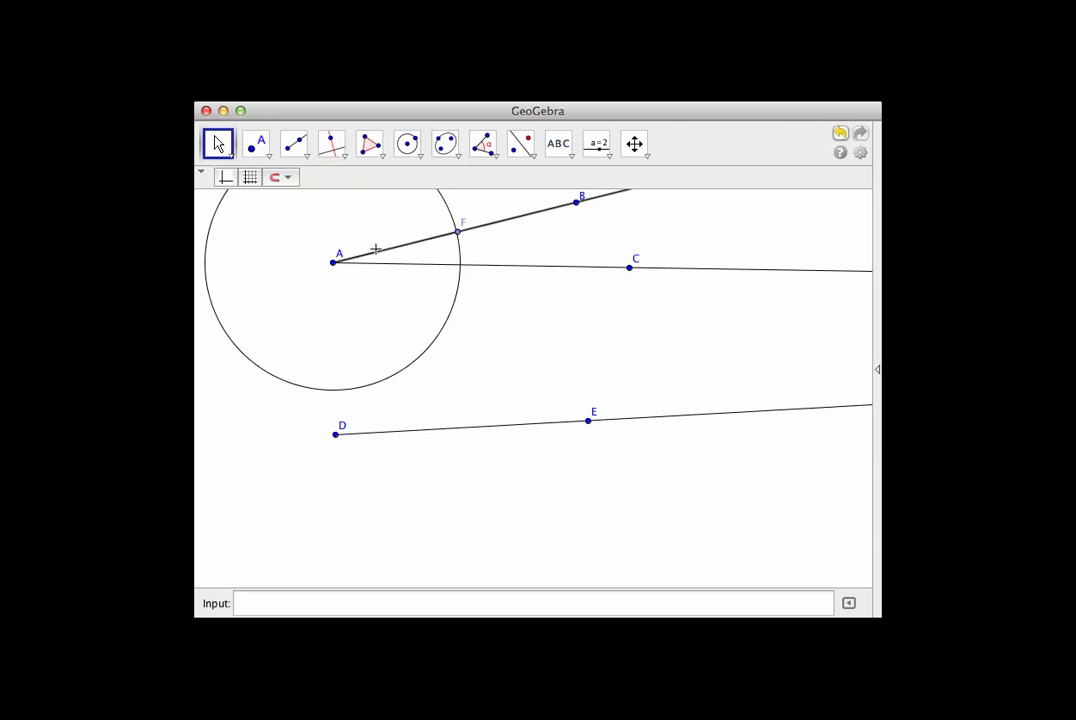
left_click(456, 234)
mouse_move(455, 240)
left_mouse_down()
mouse_move(432, 243)
mouse_move(509, 228)
mouse_move(457, 236)
left_mouse_up()
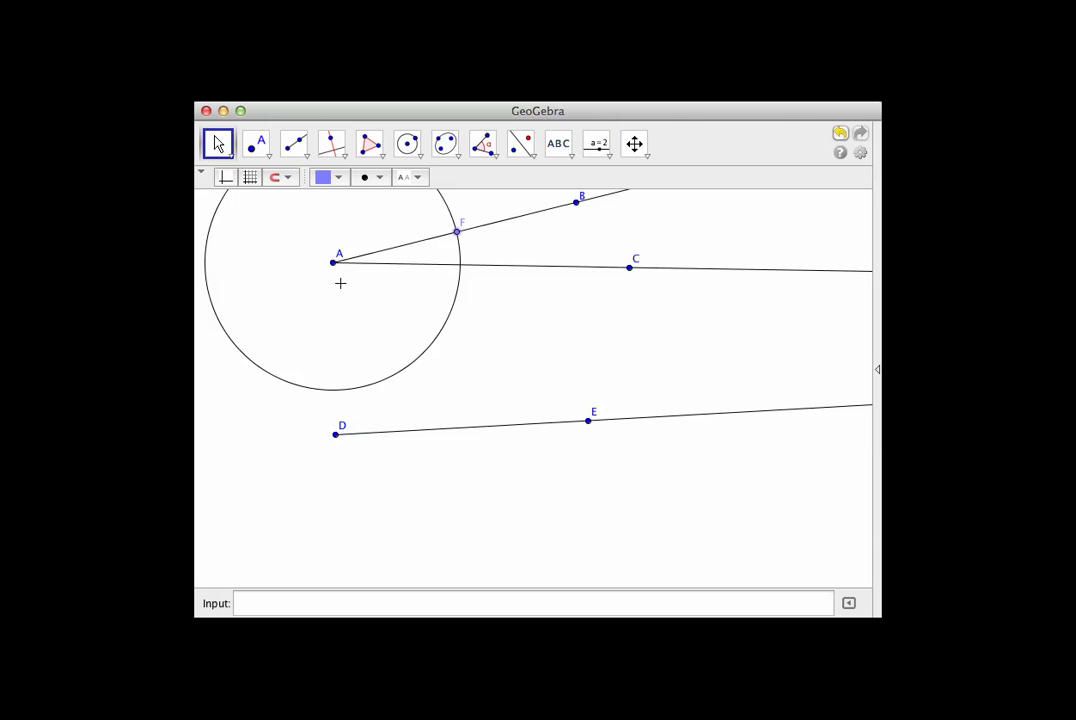
- Use the Compass with radius AF to draw an equal circle centred at D
left_click(420, 157)
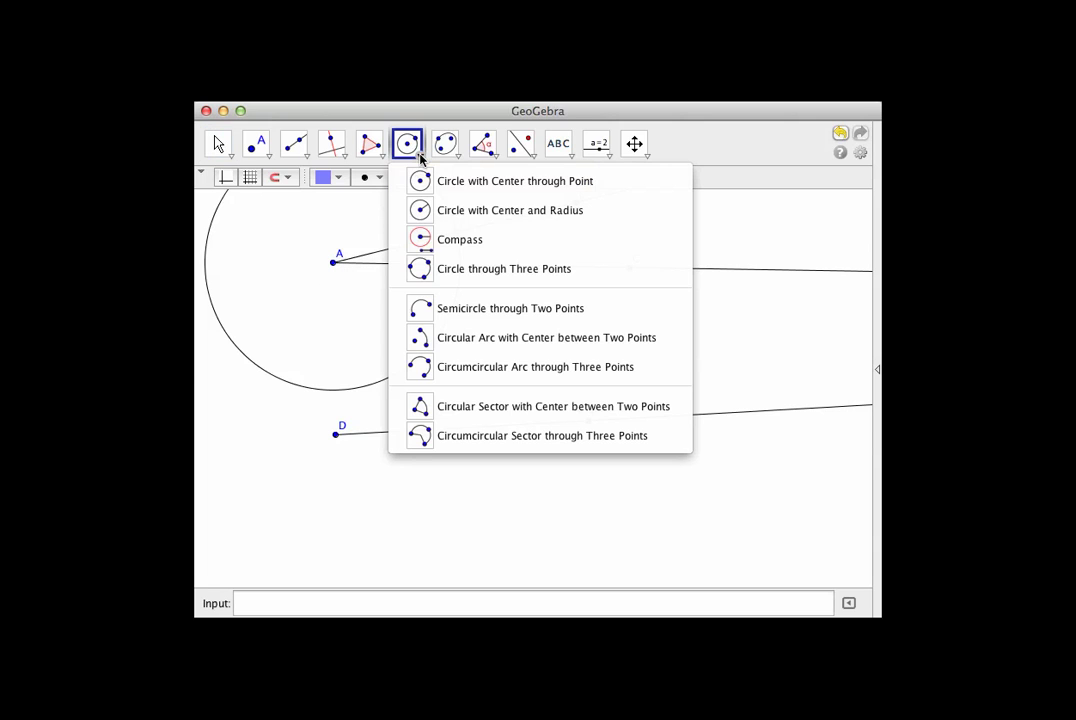
left_click(419, 239)
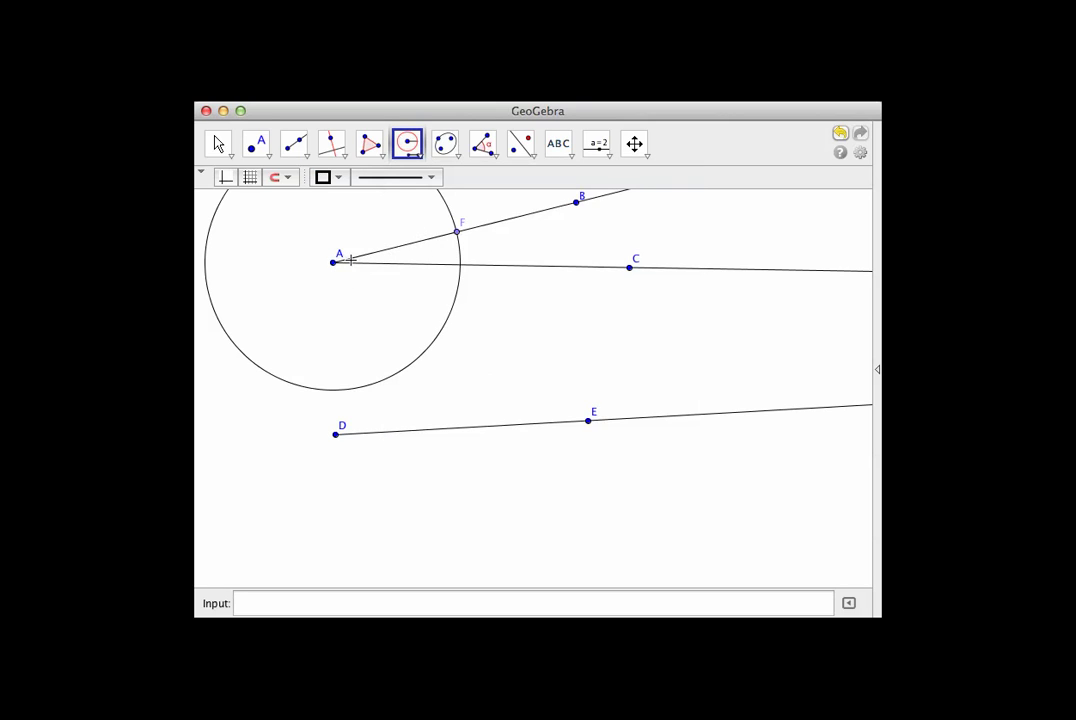
left_click(334, 264)
left_click(457, 233)
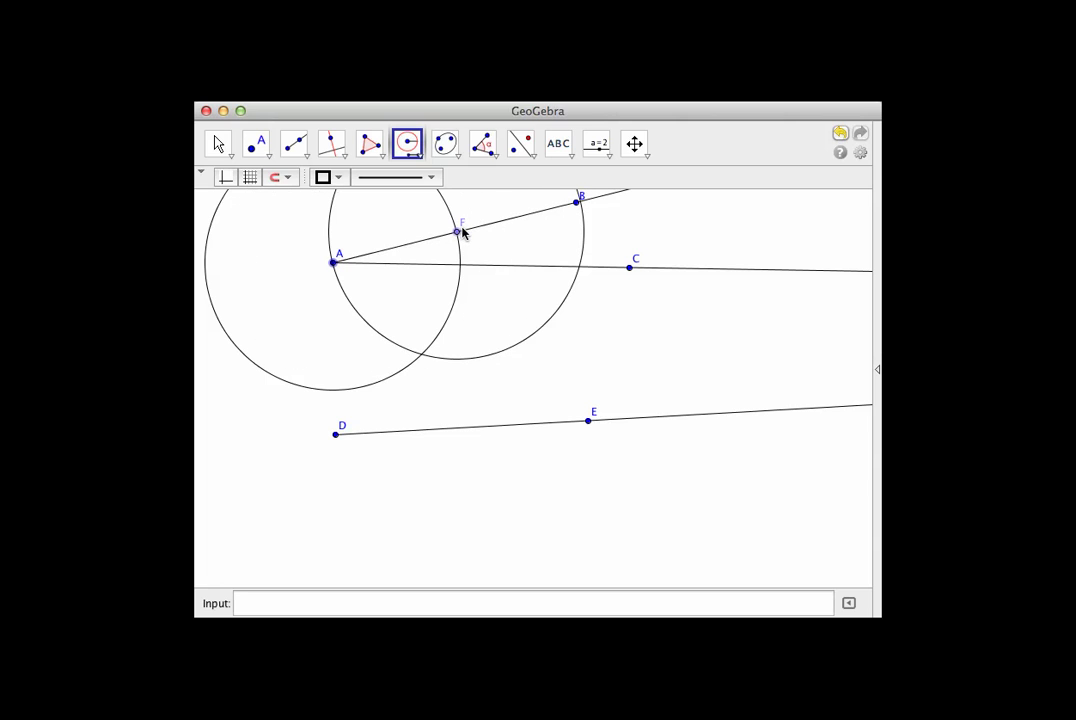
left_click(335, 436)
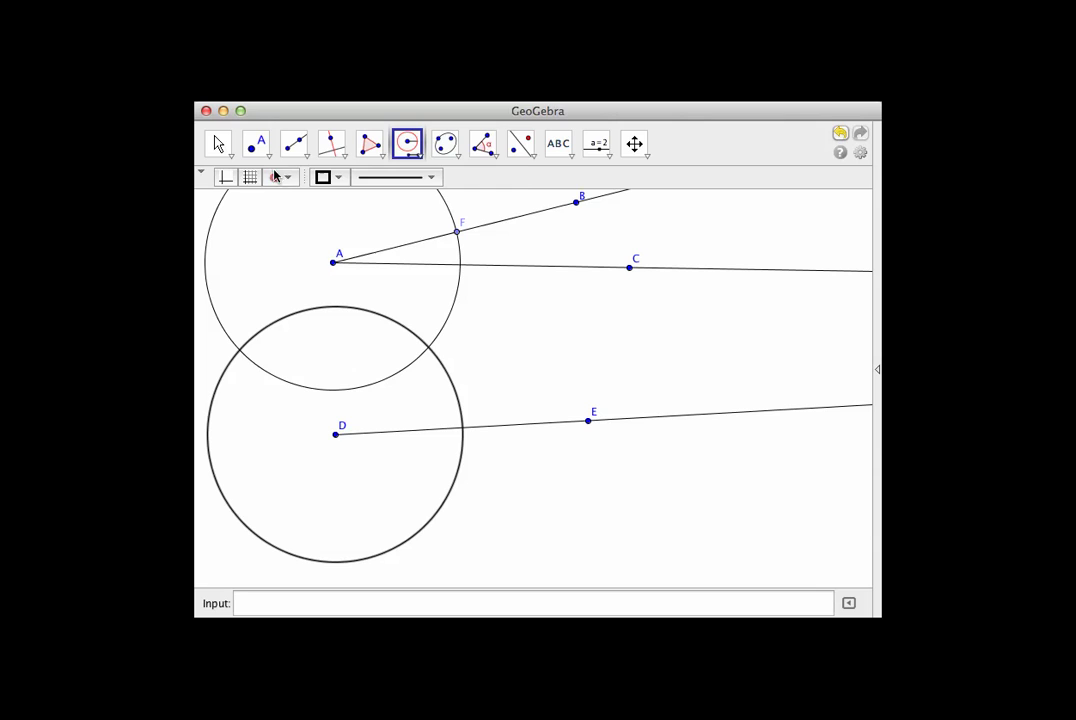
- Mark intersection G of the circle at D and ray DE, then drag F so both circles resize
left_click(267, 155)
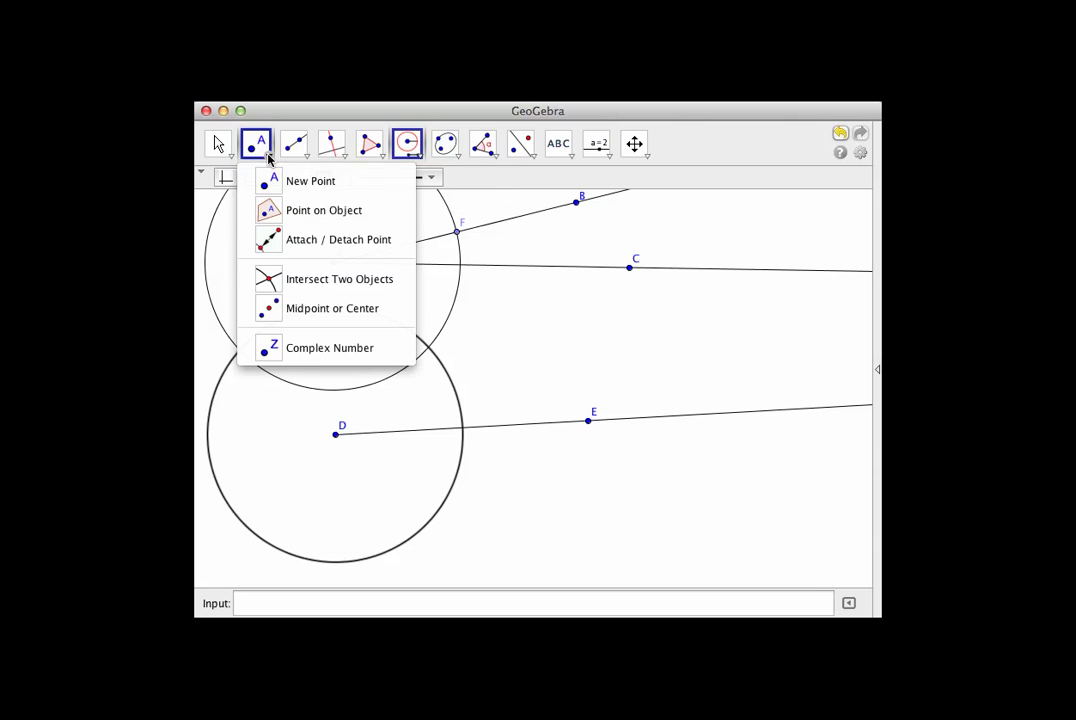
left_click(300, 279)
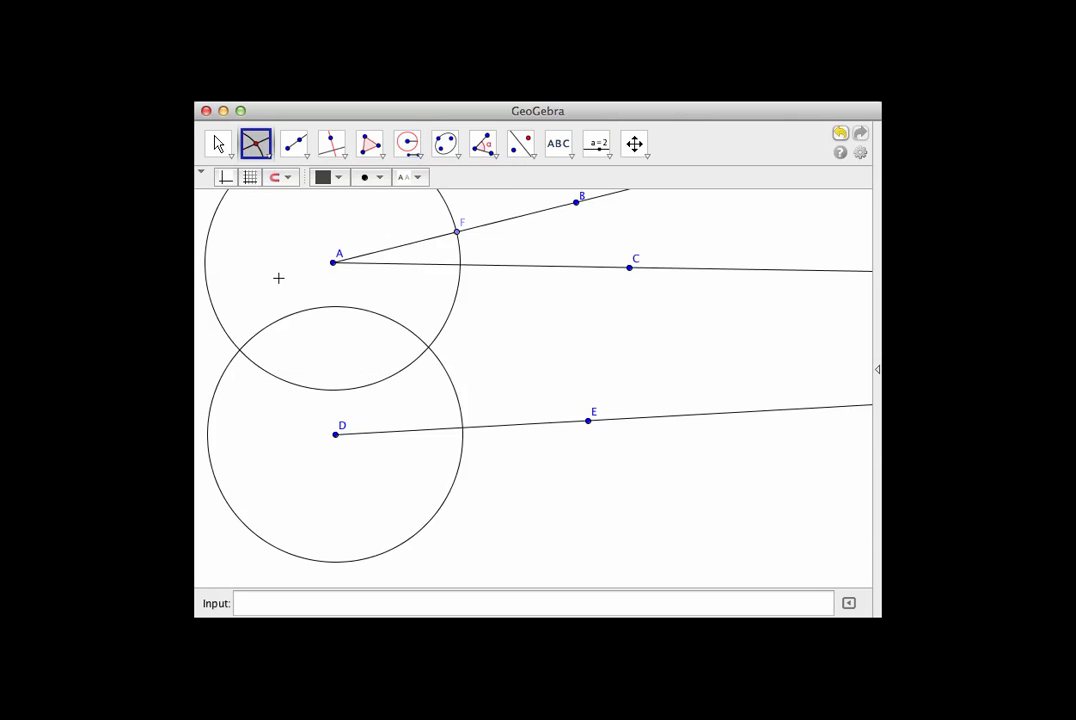
left_click(463, 432)
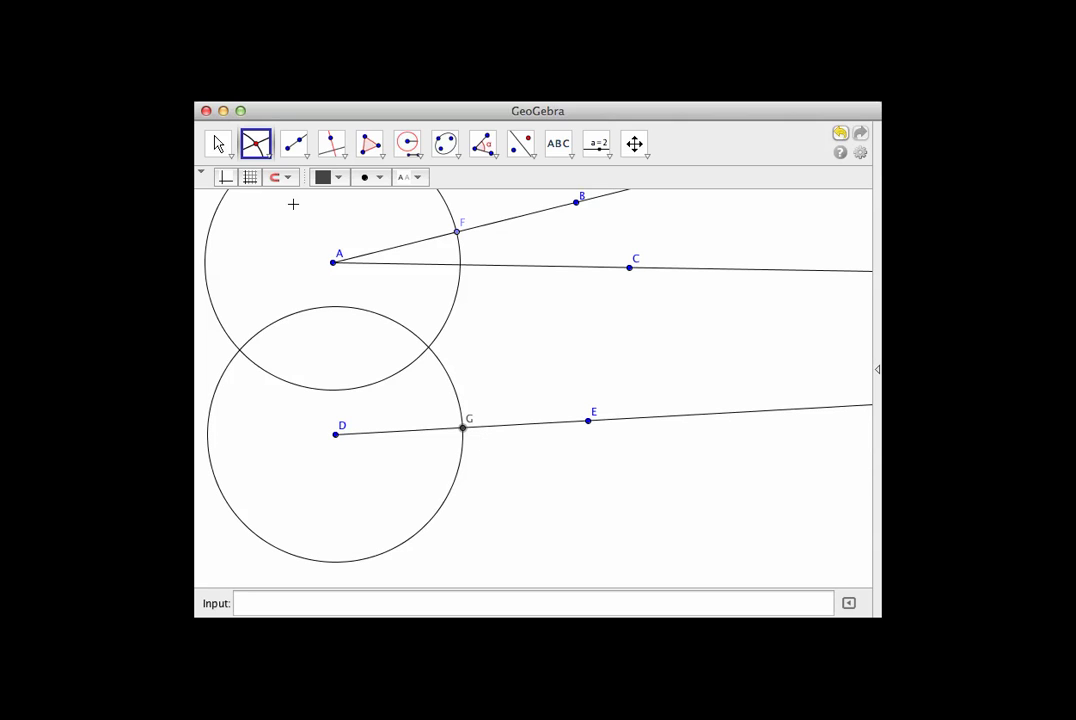
left_click(220, 145)
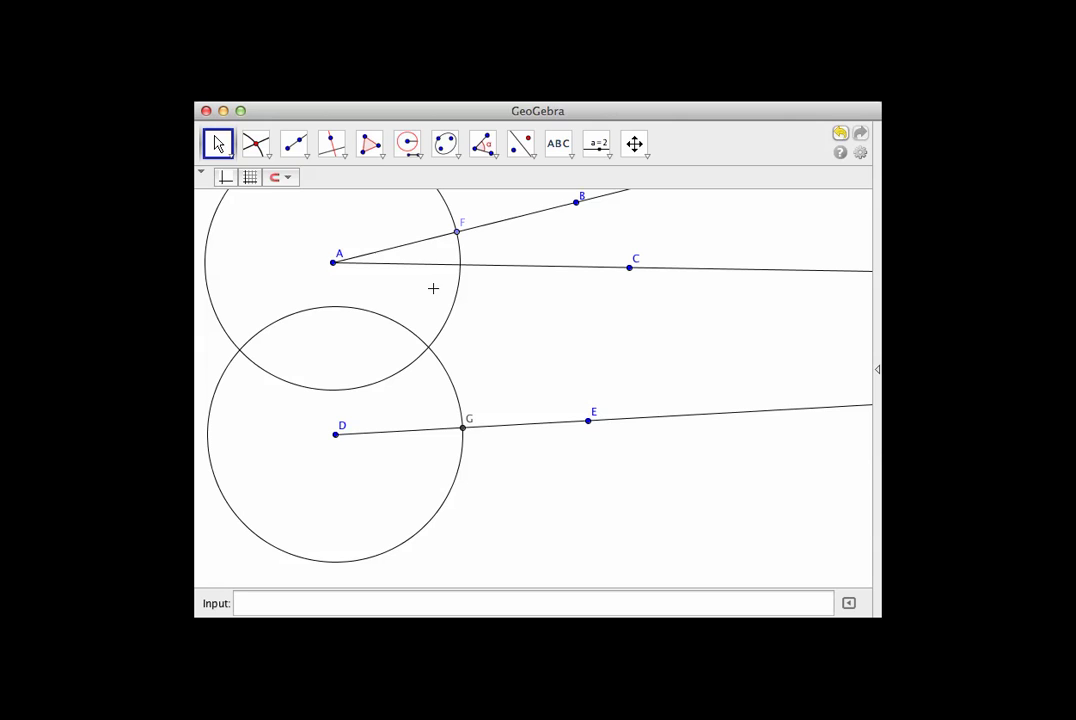
left_click(458, 234)
mouse_move(459, 238)
left_mouse_down()
mouse_move(522, 228)
mouse_move(445, 237)
left_mouse_up()
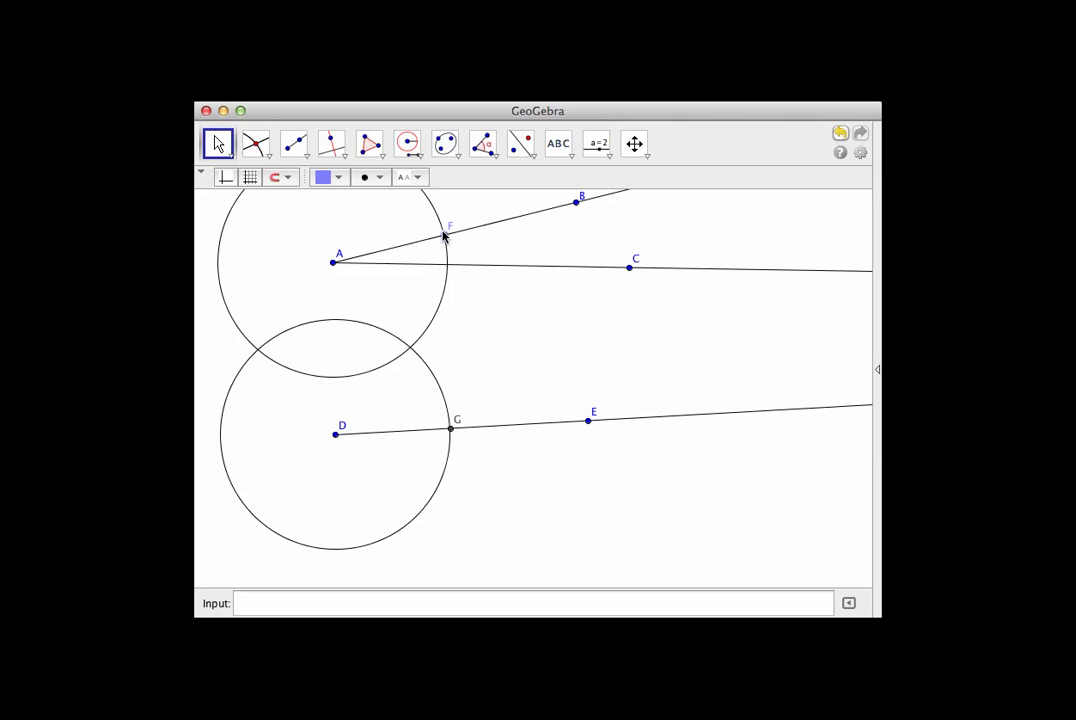
- Drag F farther out along AB, then mark H where the circle at A meets ray AC
left_click_drag(446, 236, 474, 227)
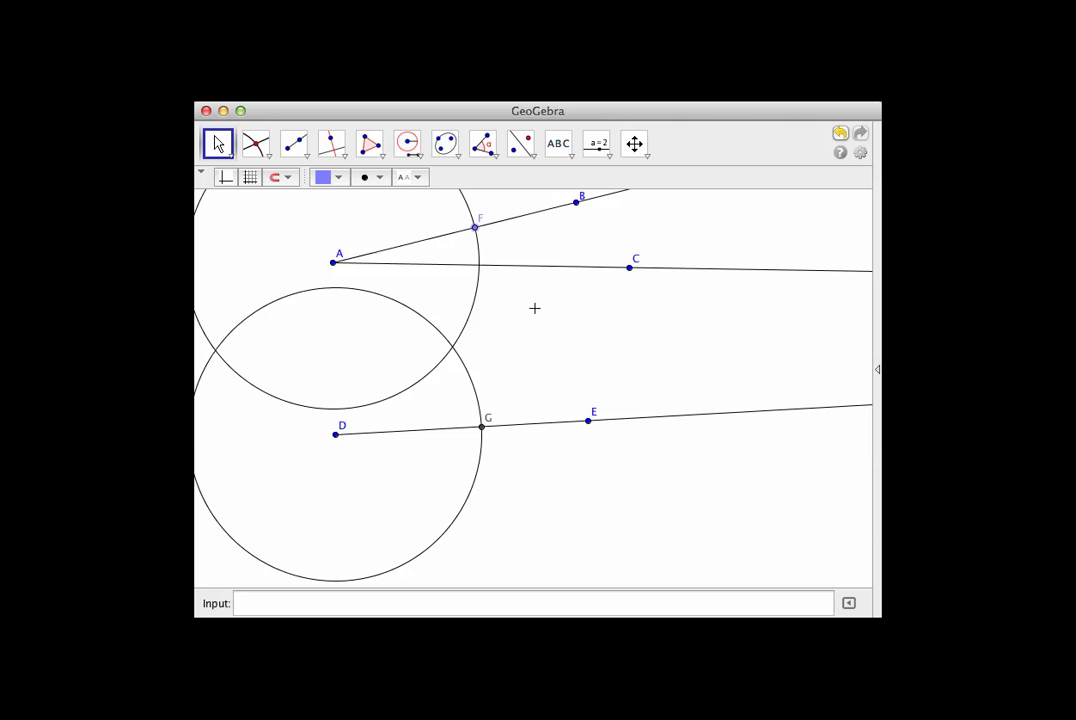
left_click(255, 143)
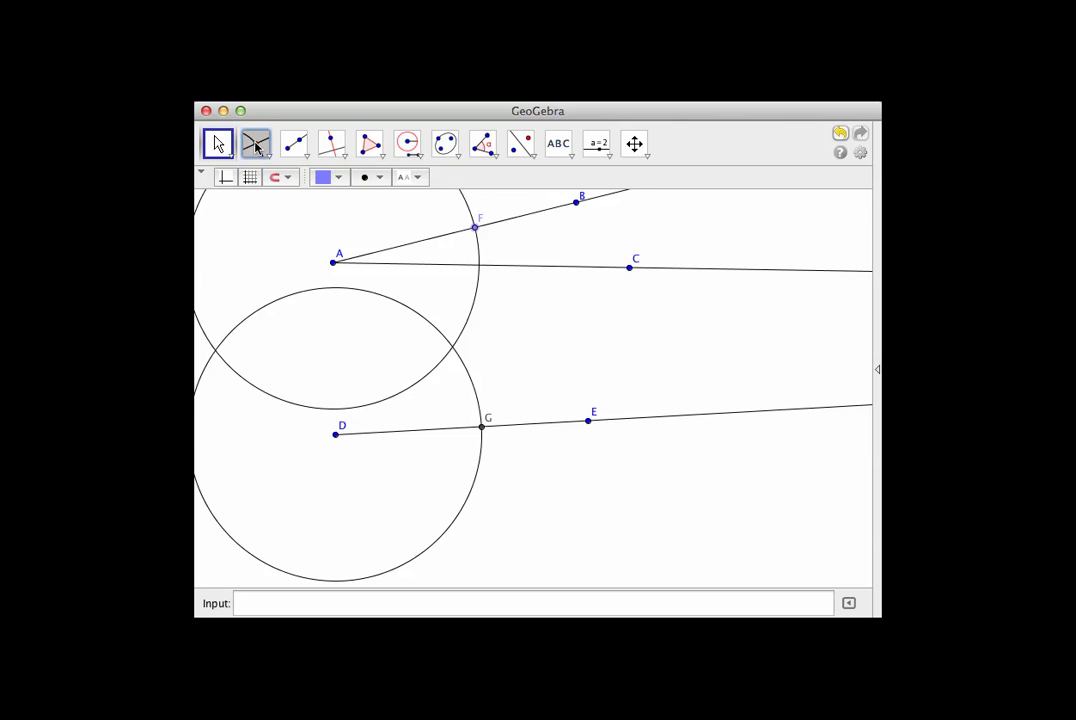
left_click(479, 265)
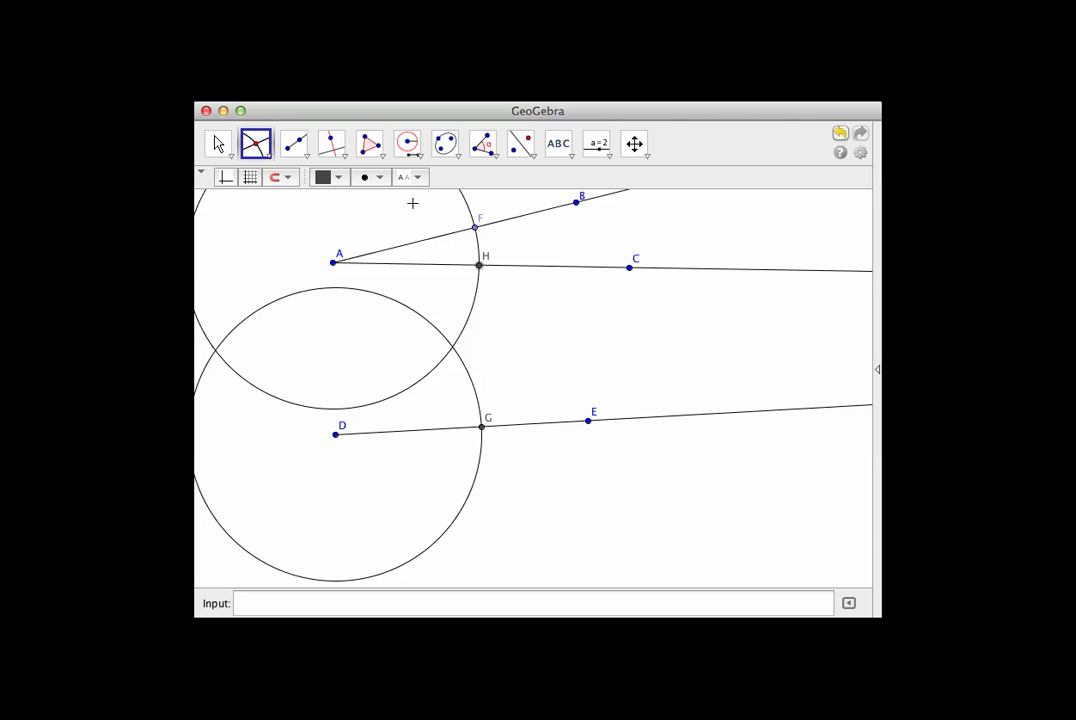
- Draw a Compass circle of radius FH centred at G
left_click(408, 144)
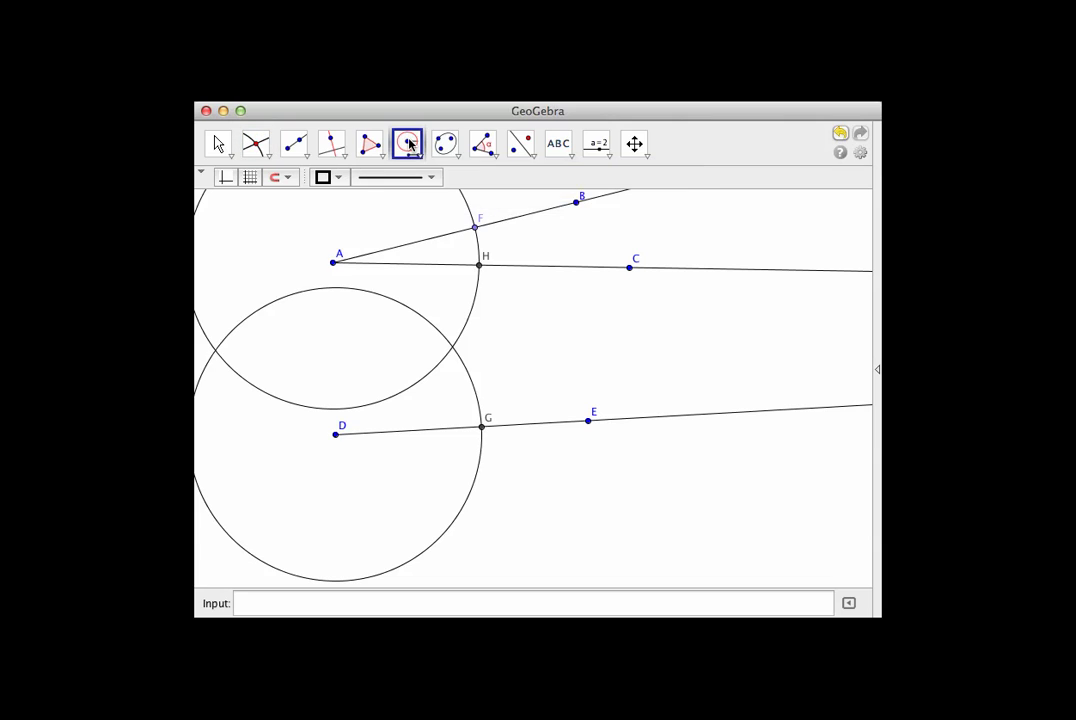
left_click(475, 229)
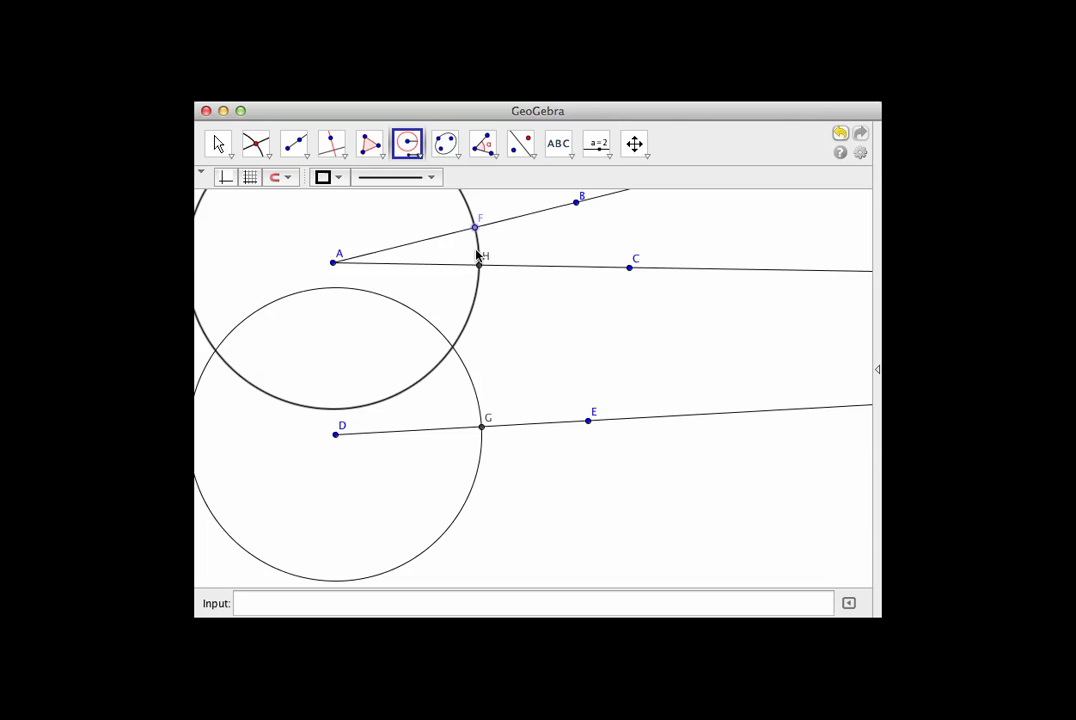
left_click(480, 266)
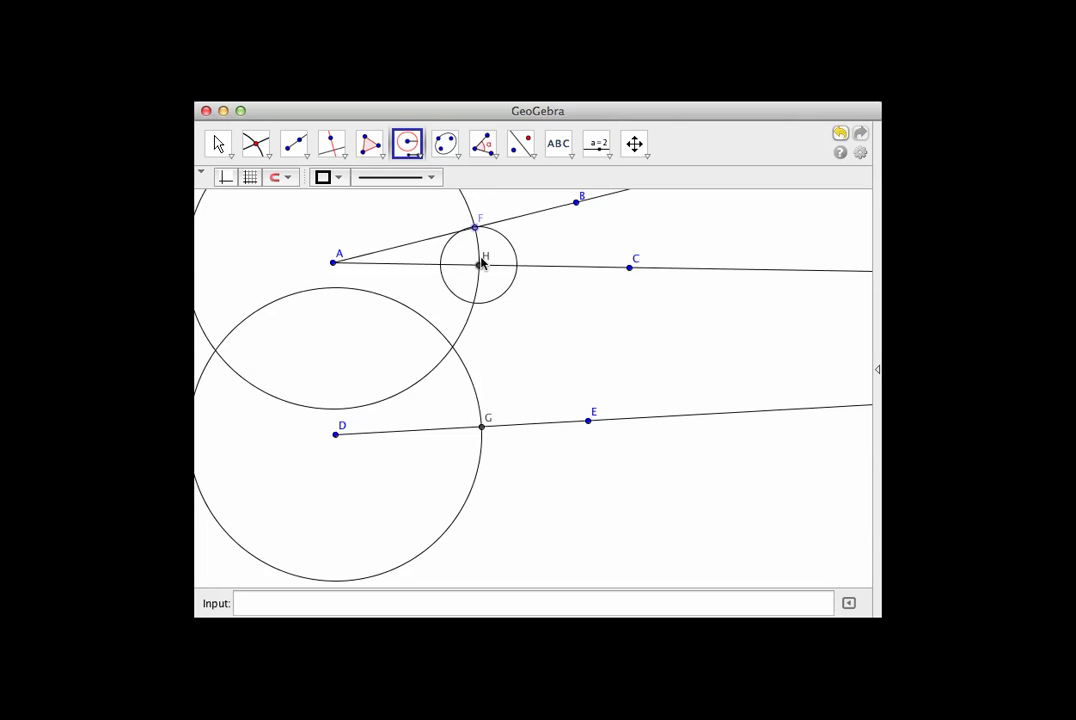
left_click(482, 429)
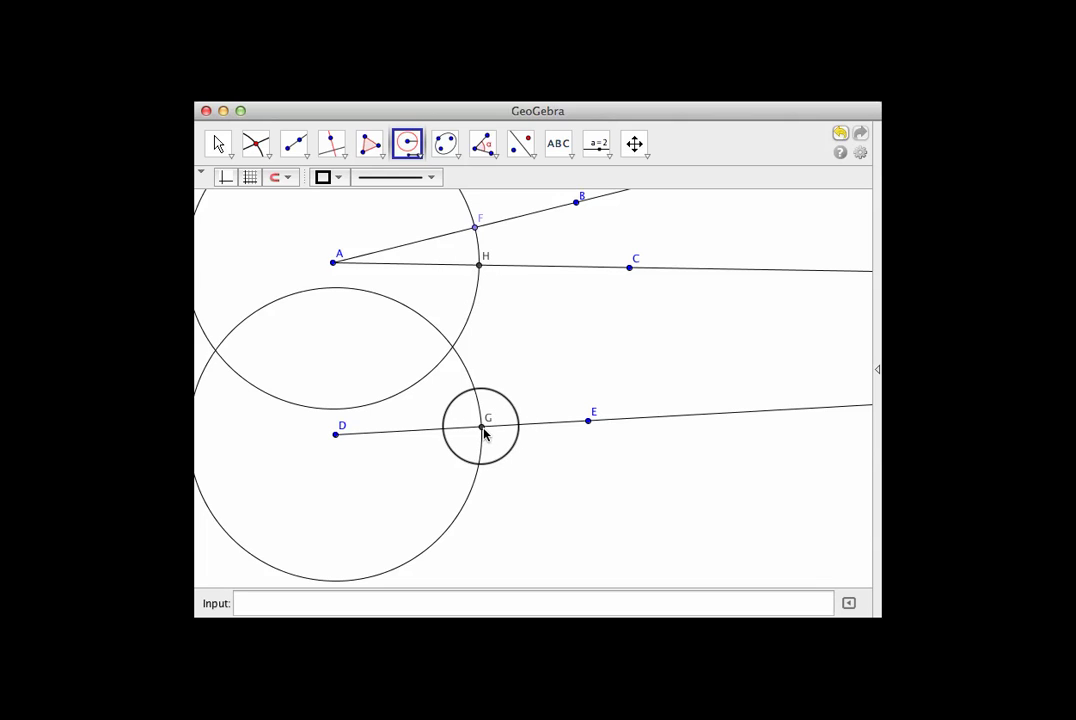
- Mark point I where the circles at D and G meet, and draw ray DI
left_click(258, 148)
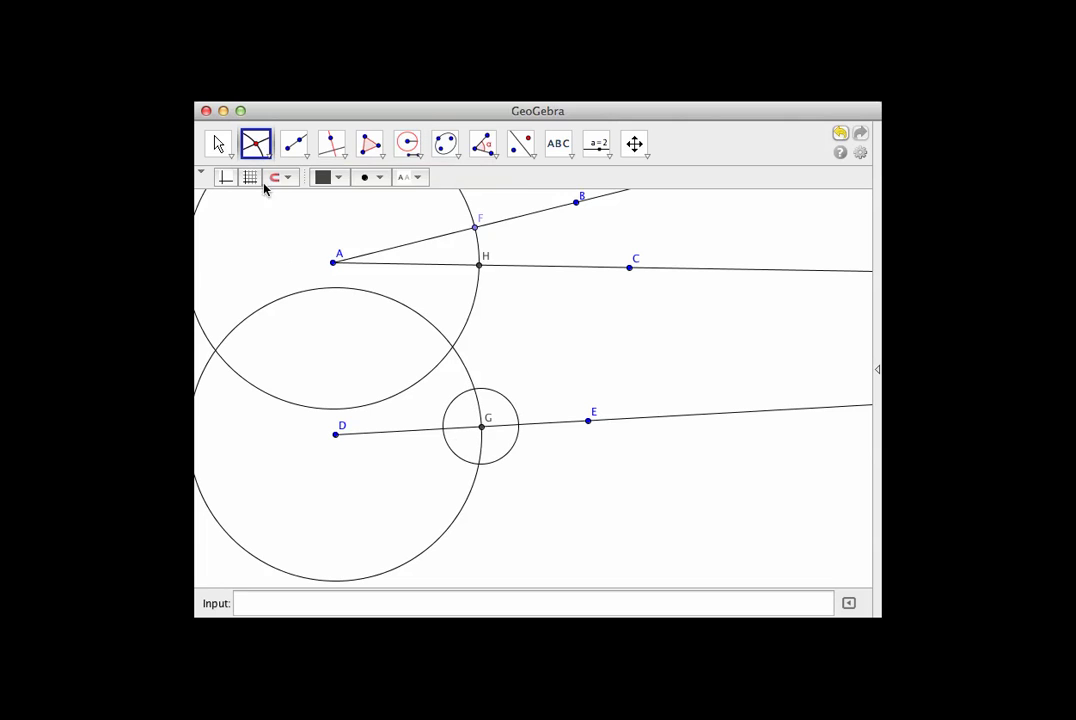
left_click(480, 464)
left_click(299, 147)
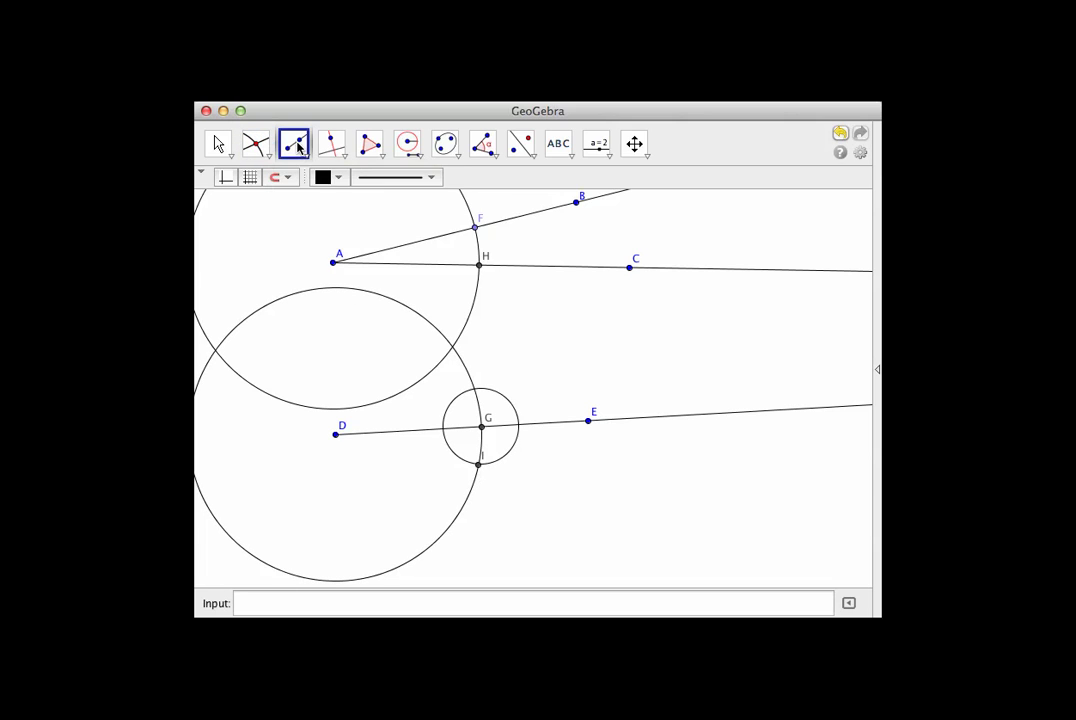
left_click(335, 436)
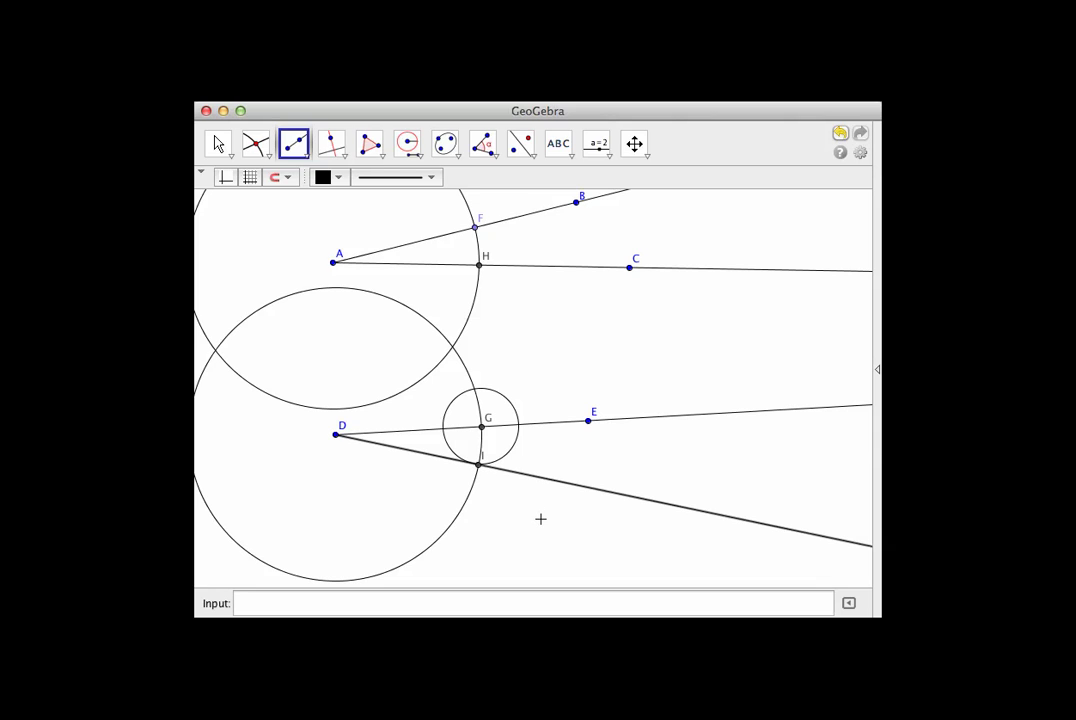
left_click(219, 143)
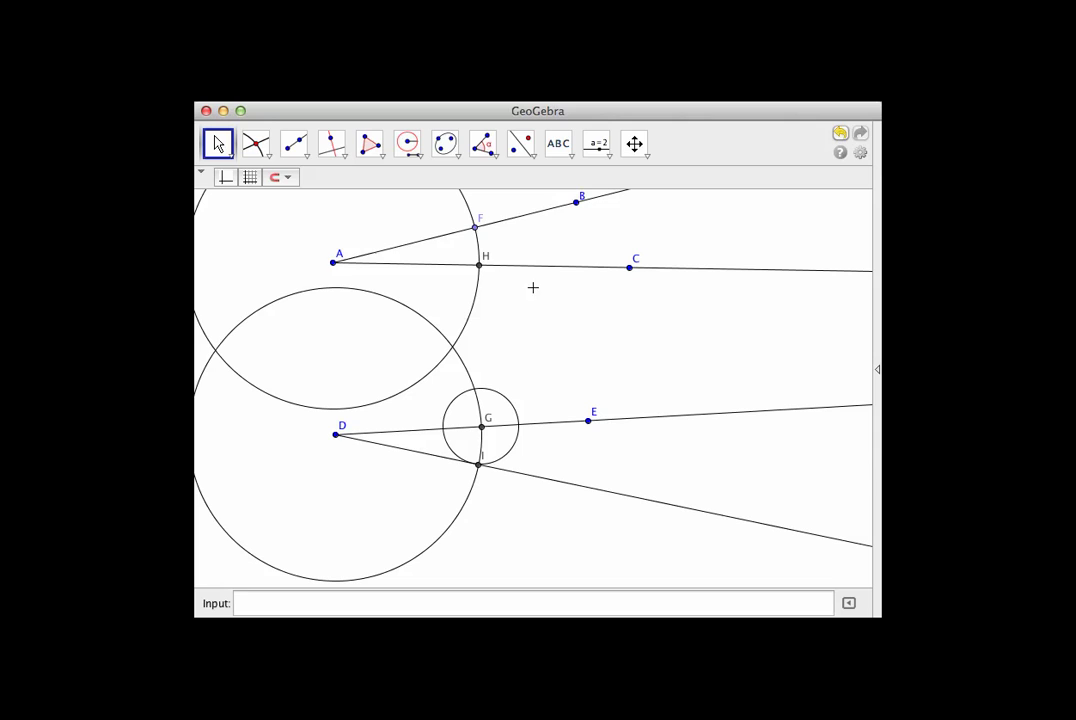
- Measure angles IDG and HAF, both showing 14.89°
left_click(484, 145)
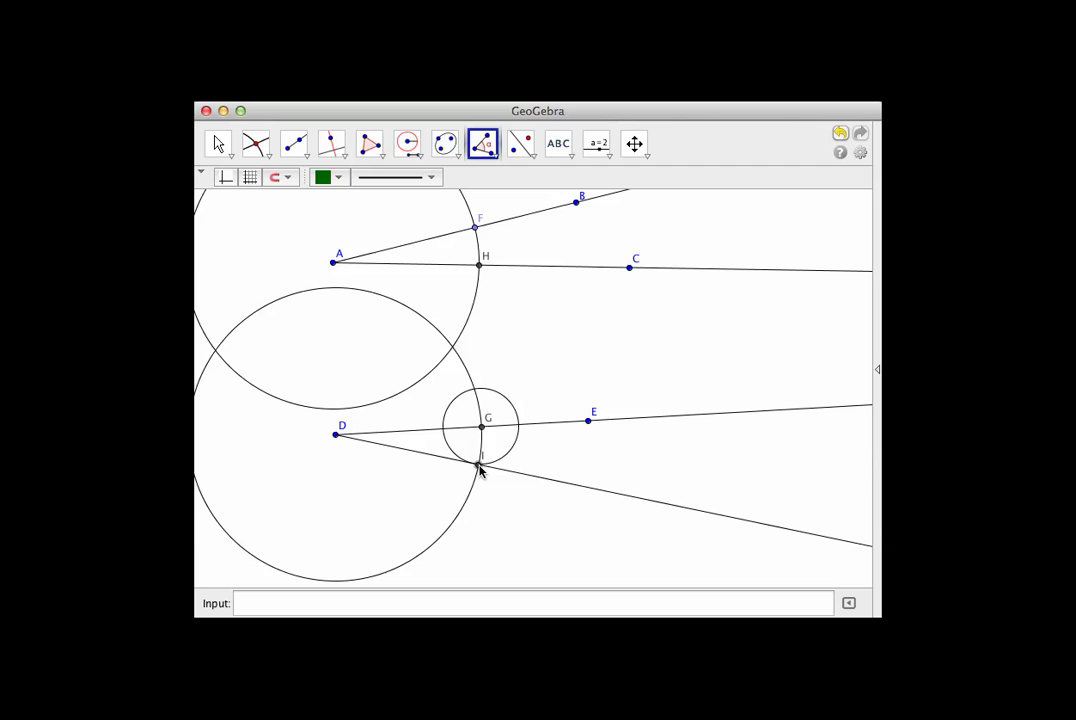
left_click(339, 438)
left_click(482, 428)
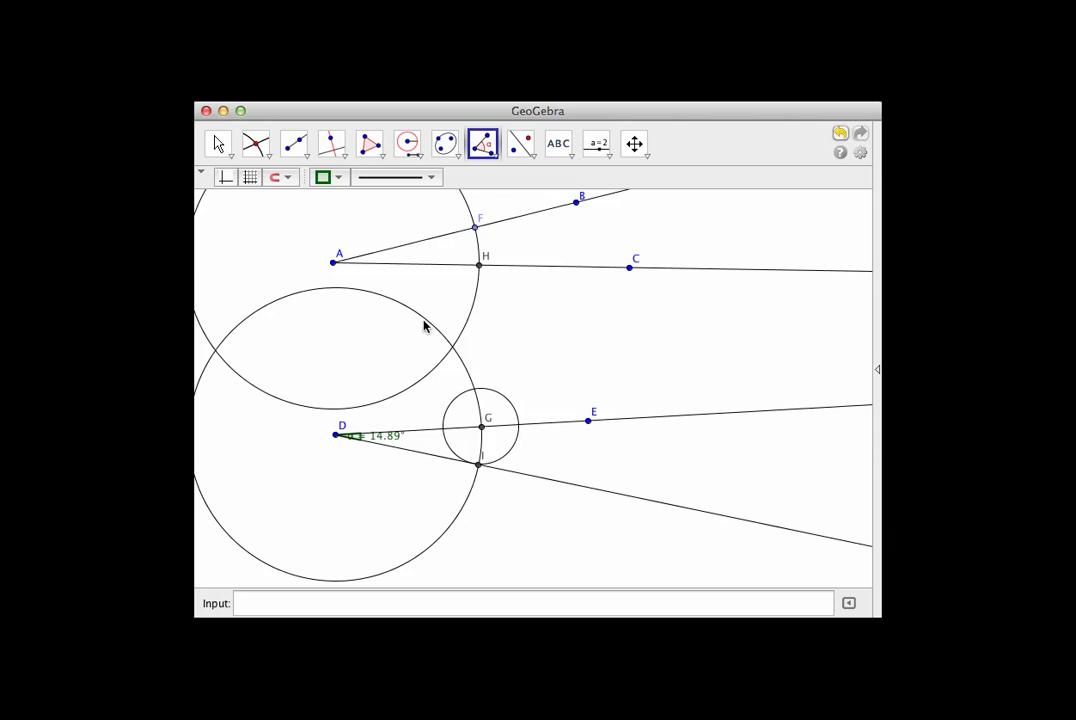
left_click(481, 266)
left_click(334, 264)
left_click(475, 229)
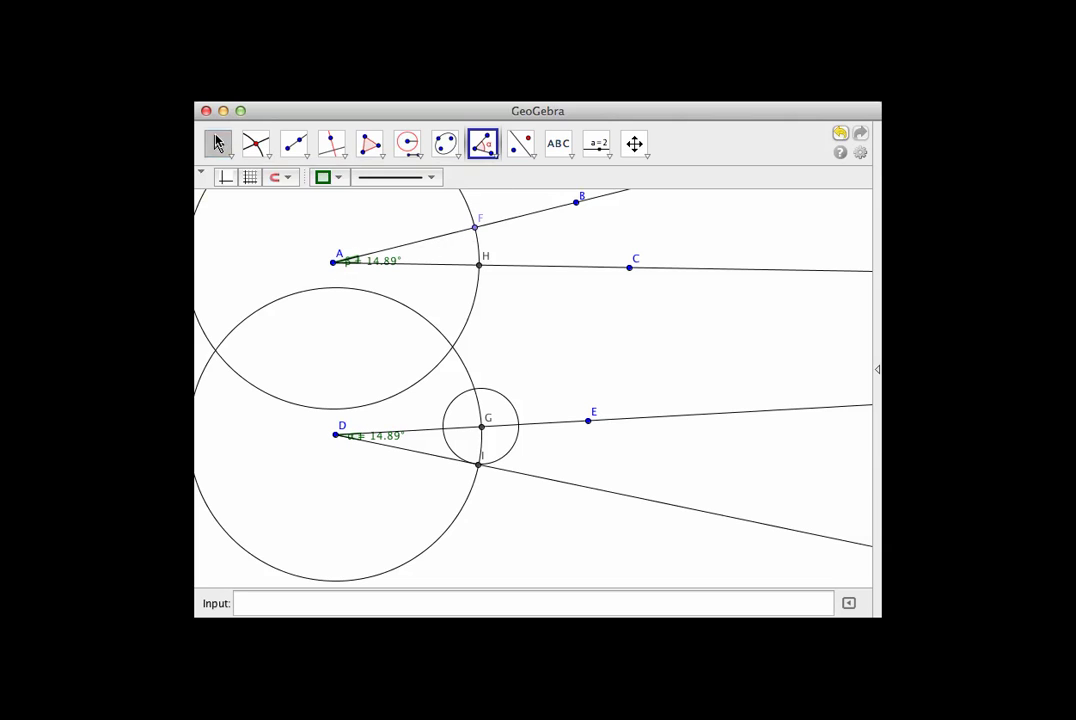
left_click(219, 143)
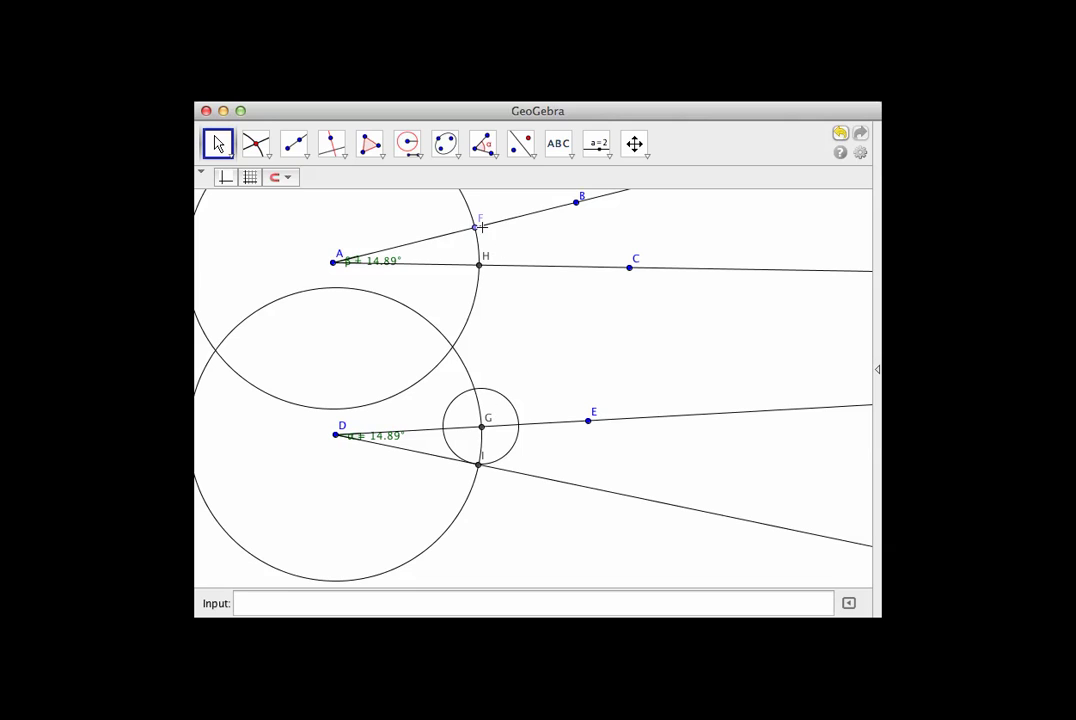
- Drag F, B and C to reshape angle BAC; both angles update to 23.14°
left_click_drag(477, 228, 479, 227)
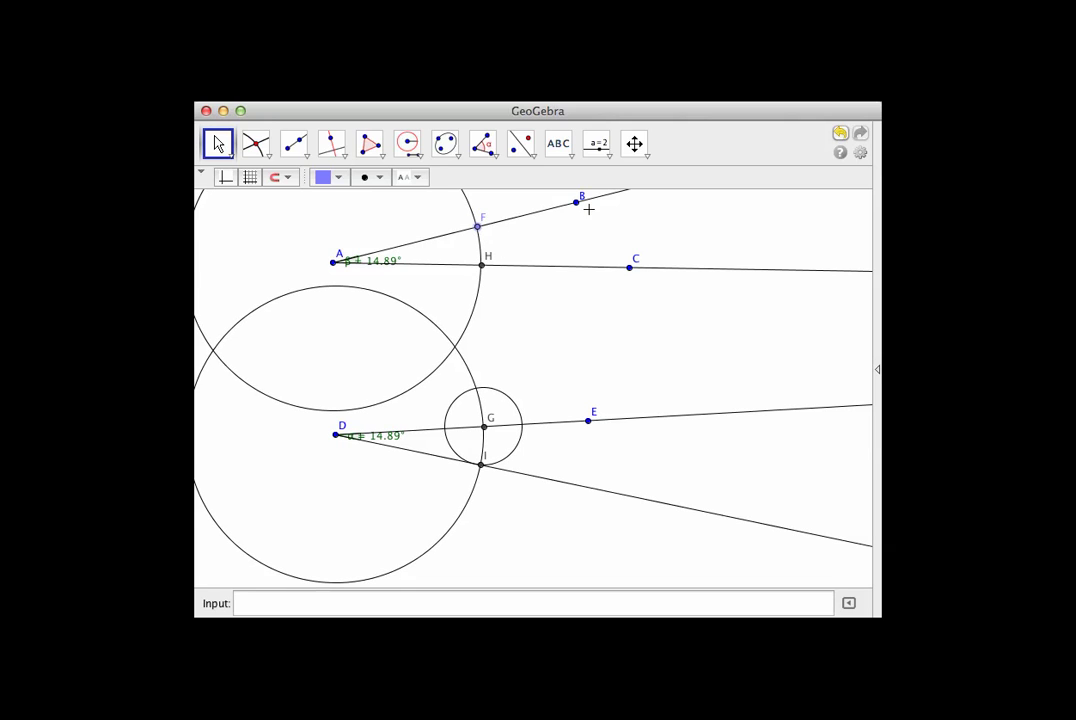
left_click_drag(578, 203, 568, 189)
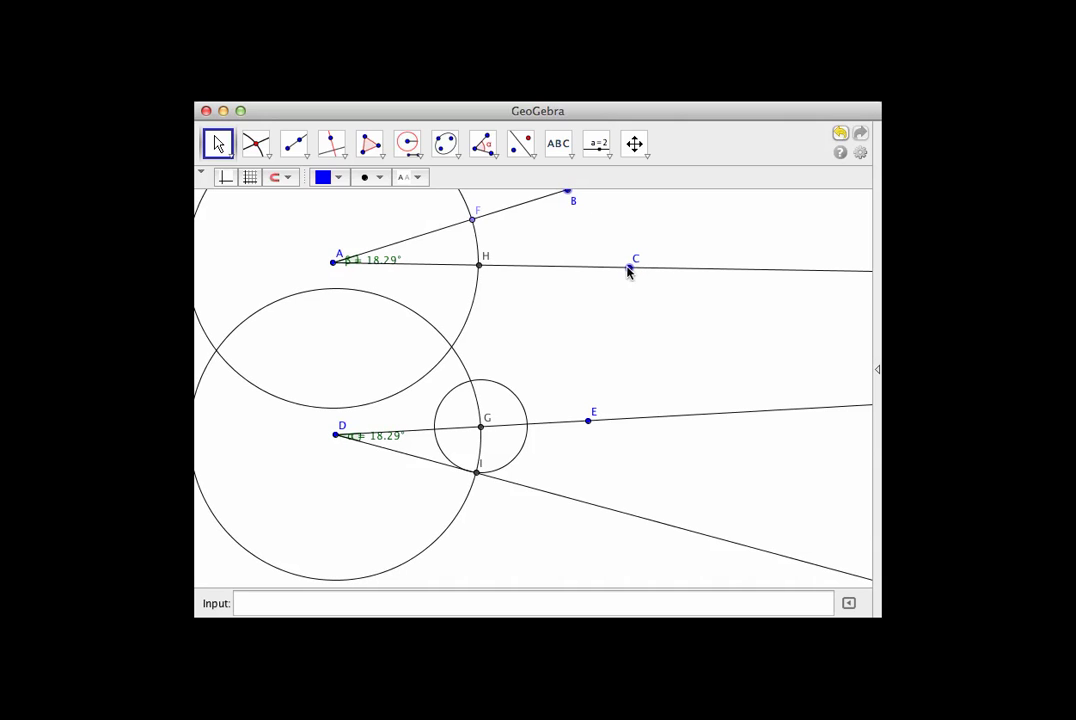
left_click_drag(630, 270, 629, 298)
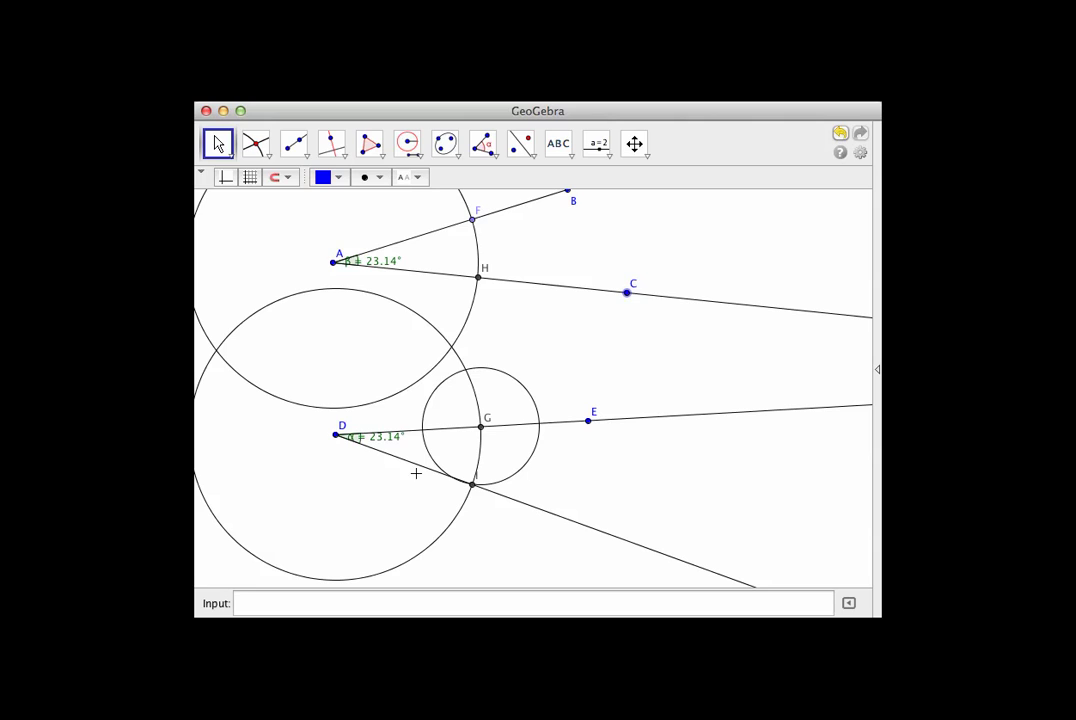